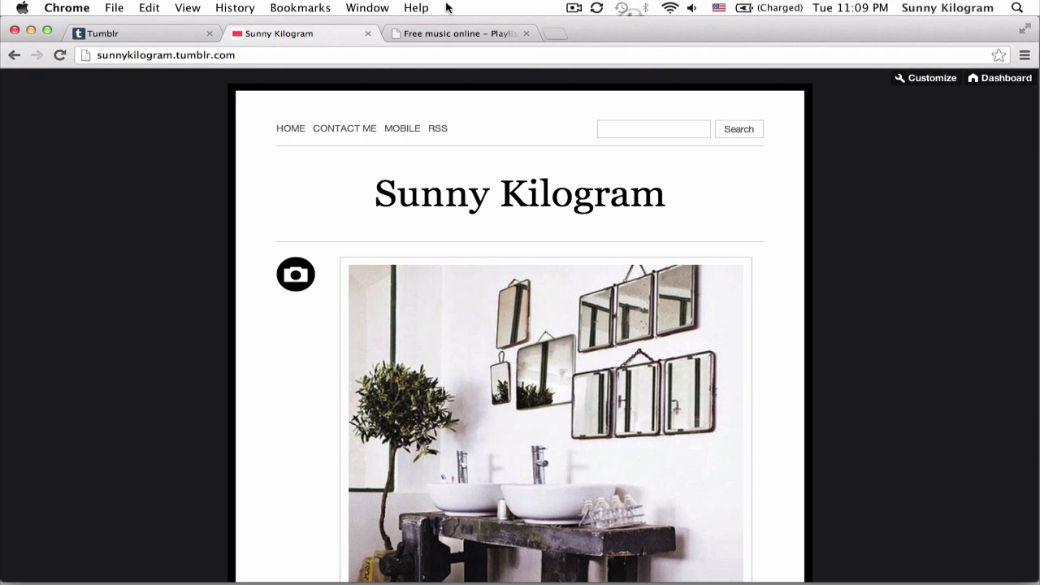
Switch to Hypster and start creating a new Bar player
click(450, 34)
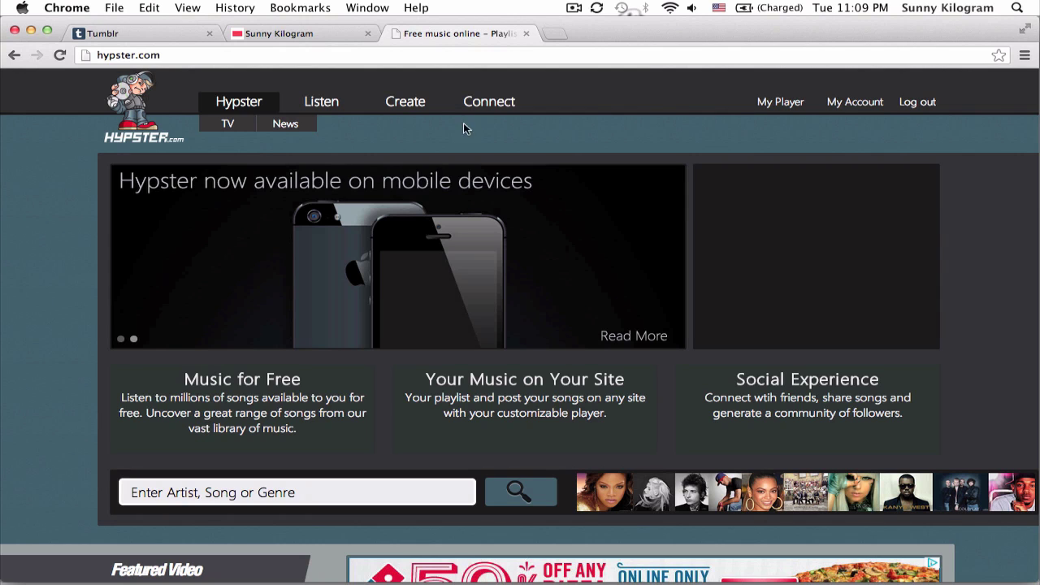
click(406, 106)
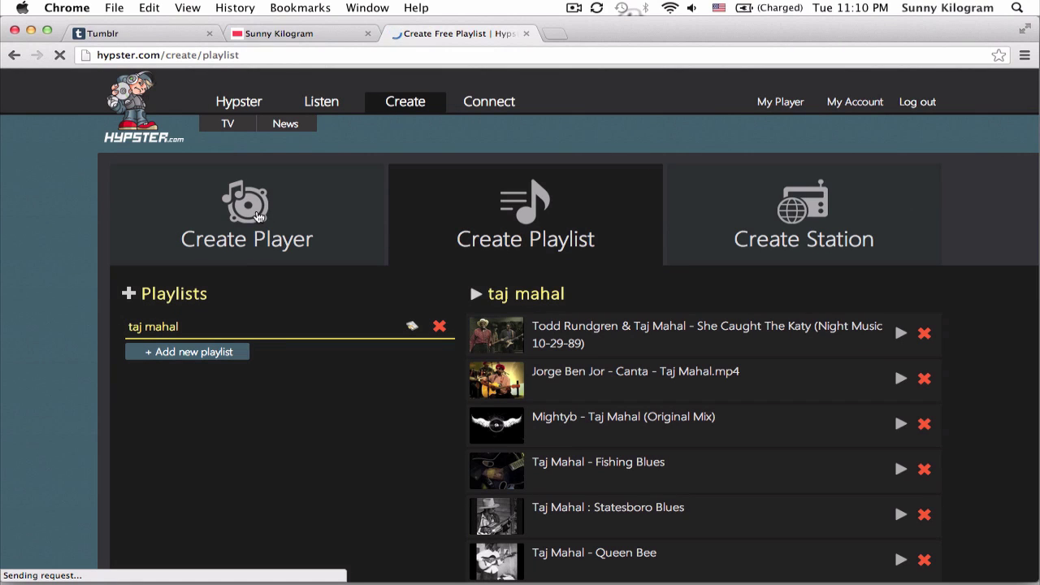
click(258, 216)
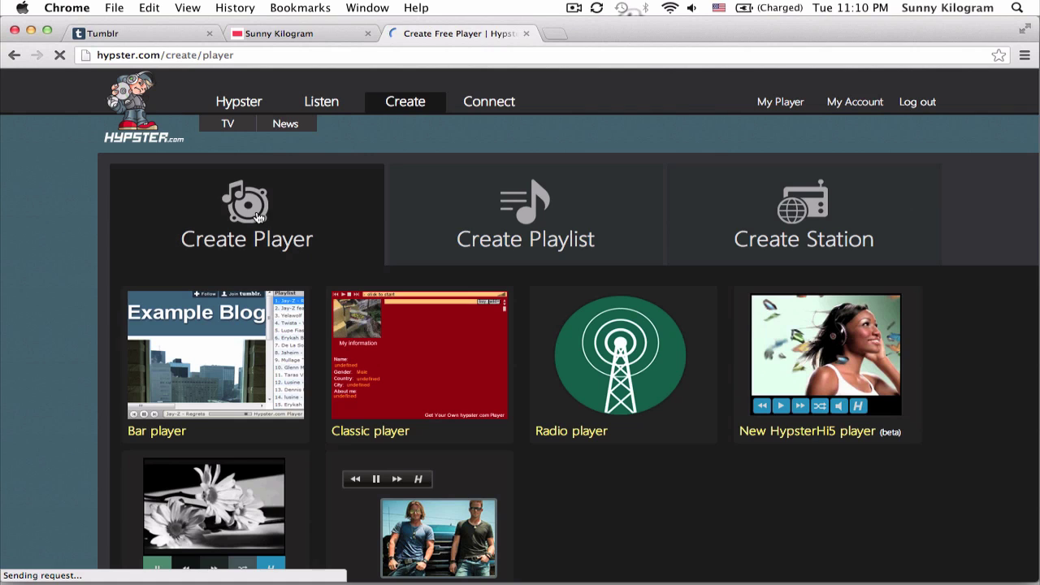
click(225, 332)
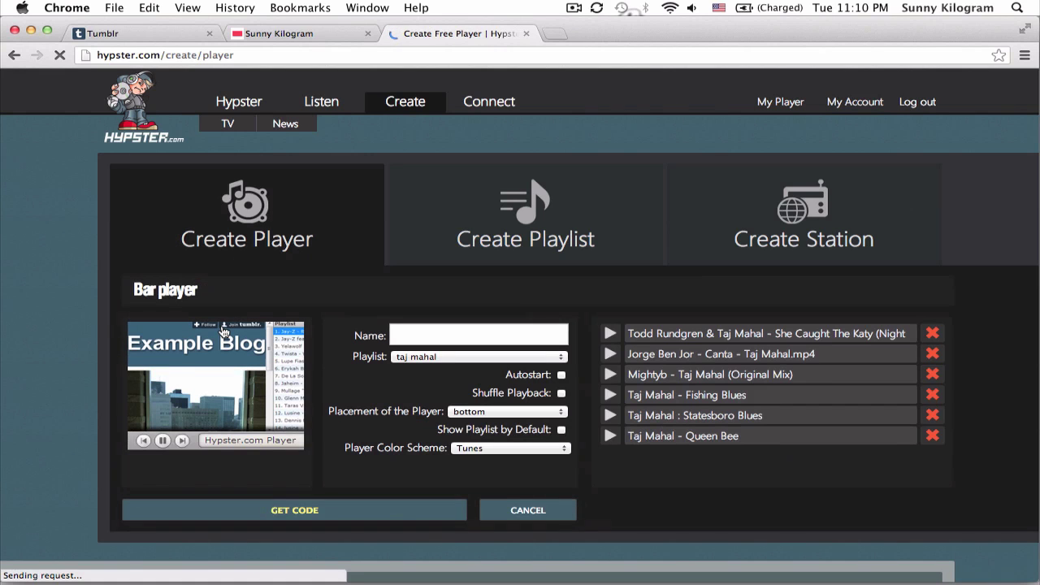
Name the Bar player Taj Mahal, place it at the top, and have its playlist shown by default
click(445, 335)
text(T)
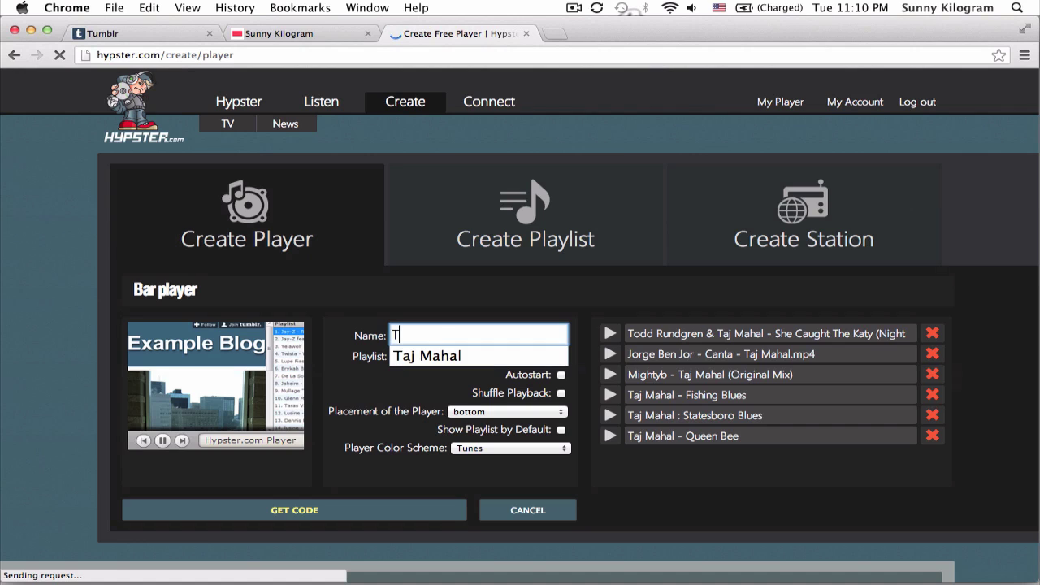
text(aj Mahal)
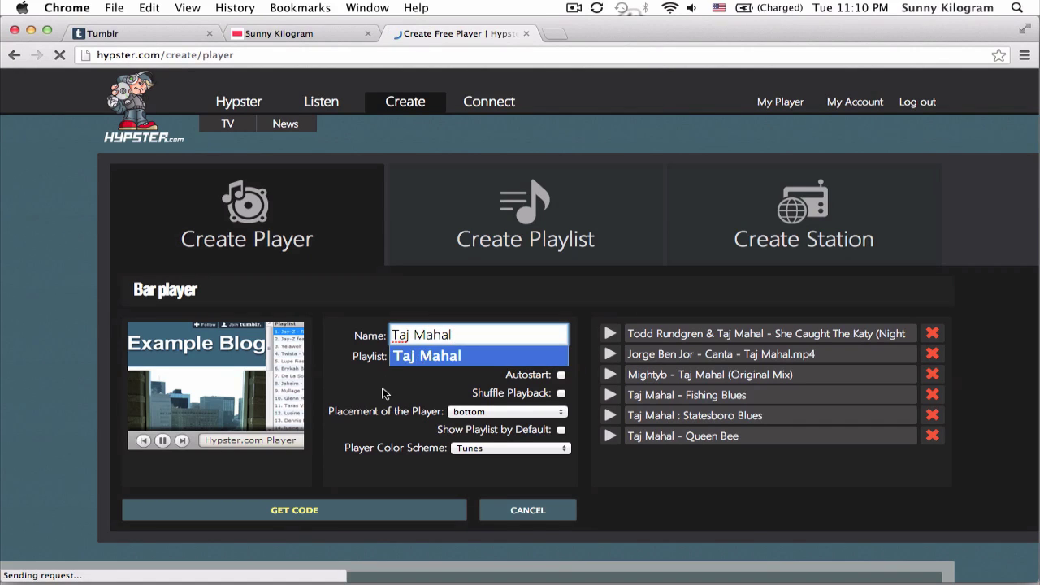
click(478, 412)
click(488, 422)
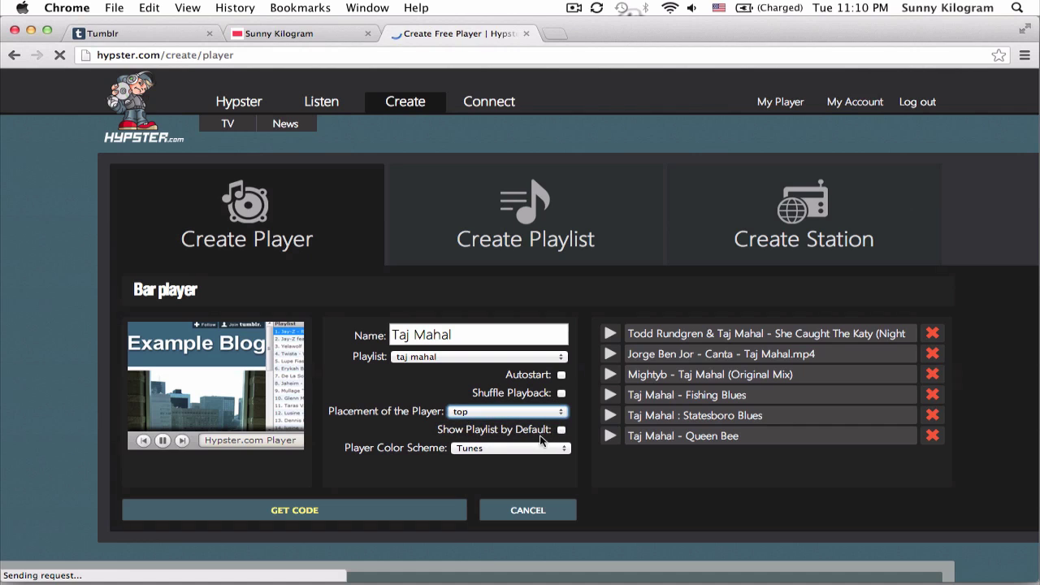
click(563, 440)
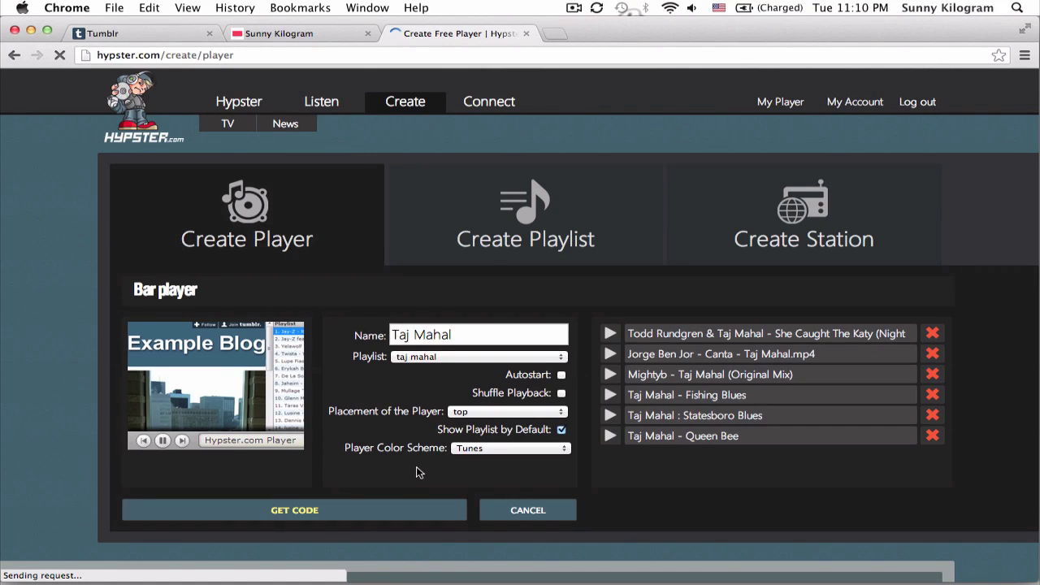
Generate the Bar player's embed code and copy the whole snippet
click(375, 510)
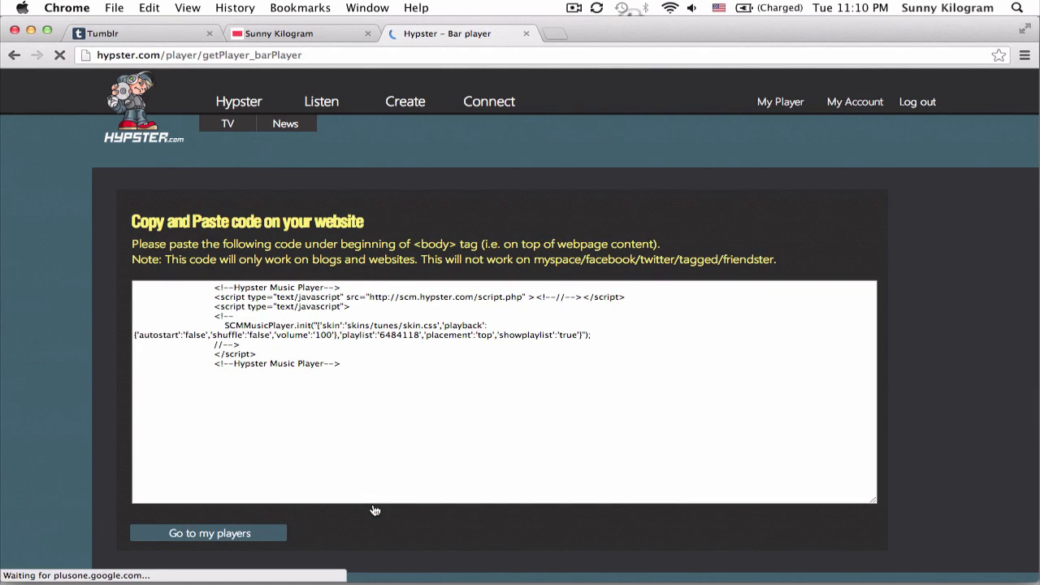
drag(379, 367, 220, 290)
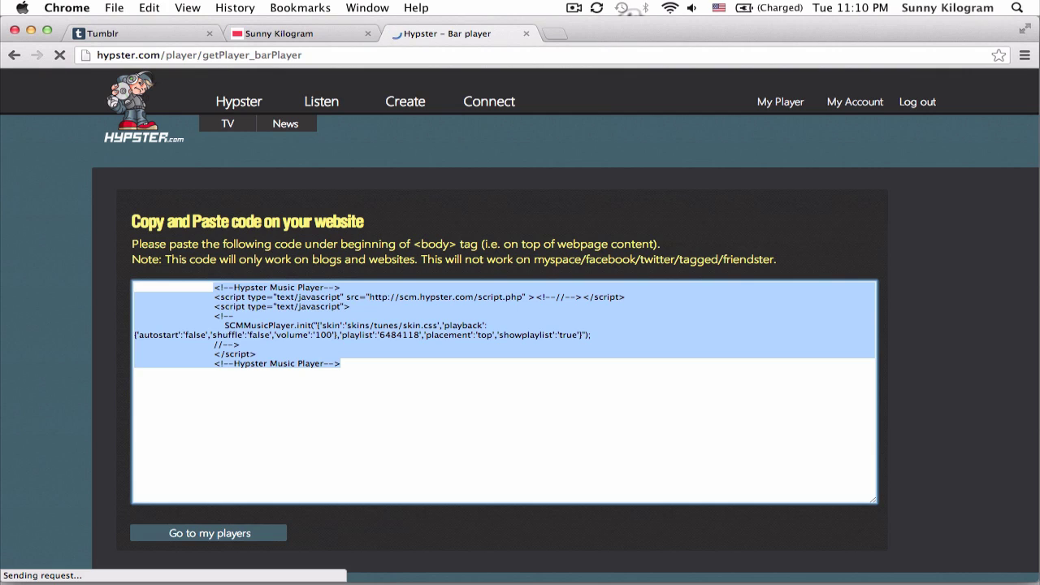
click(379, 336)
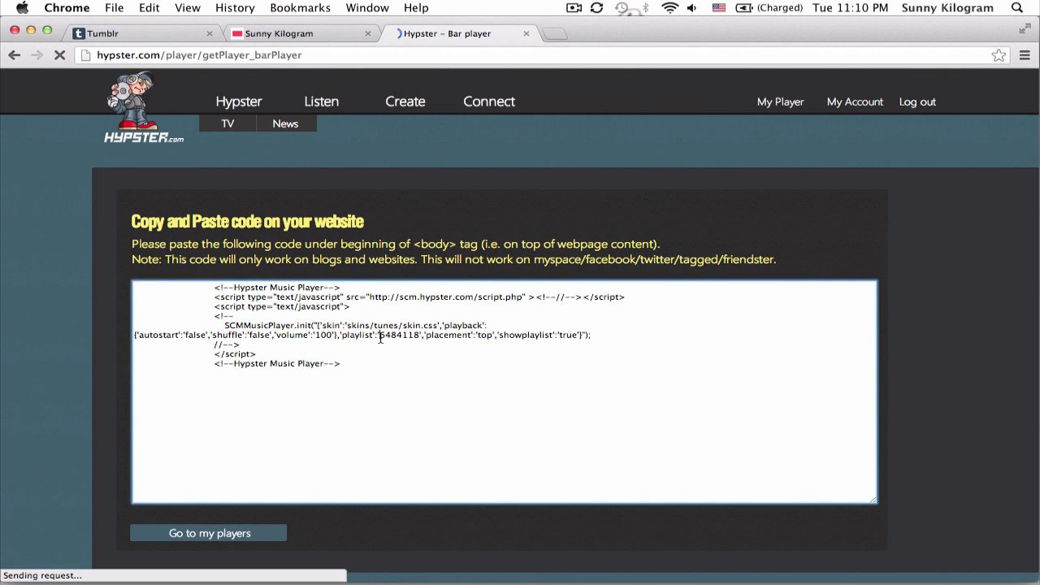
Switch to Tumblr and open the blog theme's HTML for editing from the blog's settings
click(165, 33)
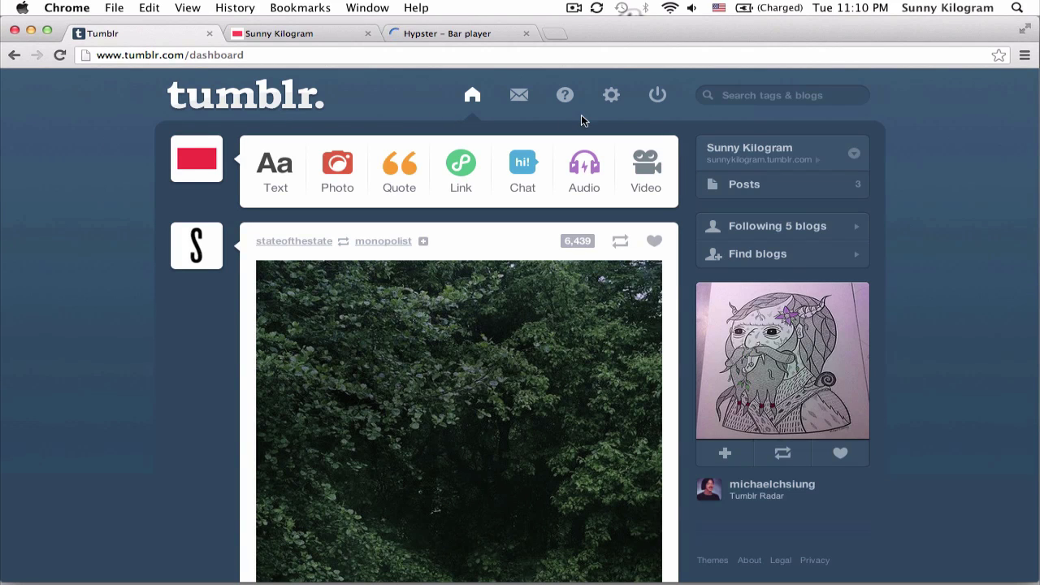
click(614, 95)
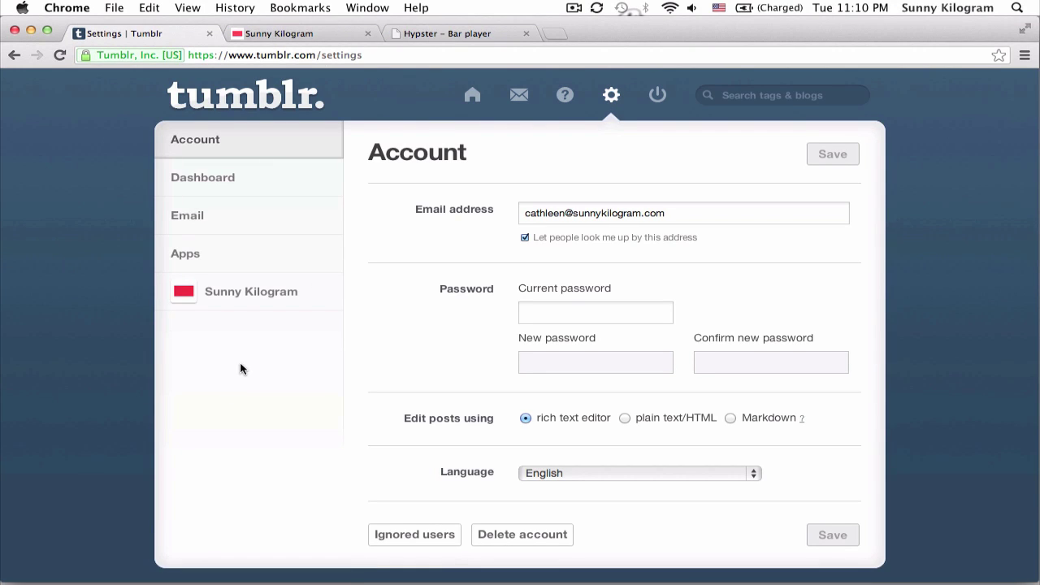
click(253, 303)
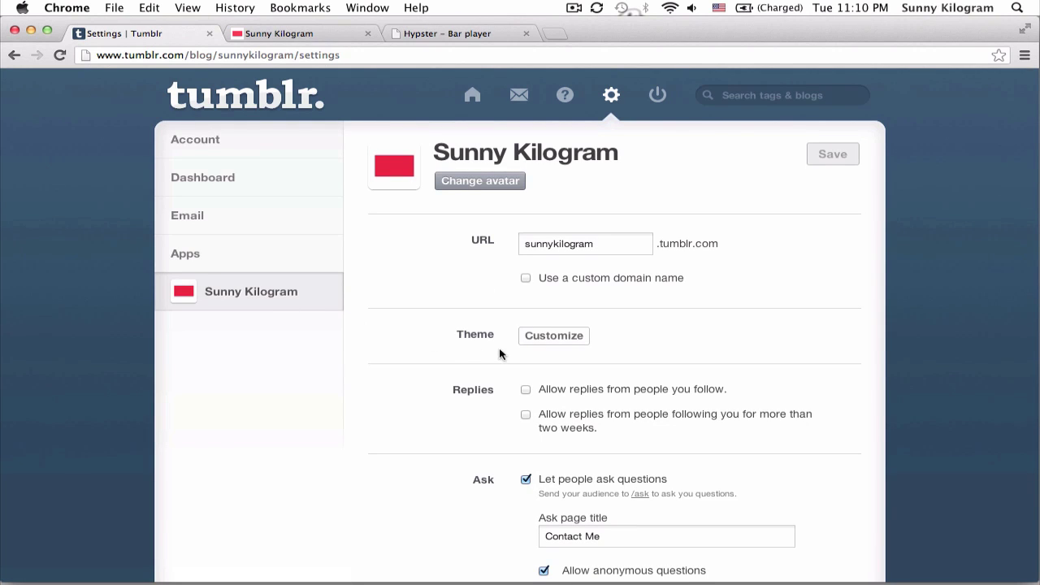
click(559, 341)
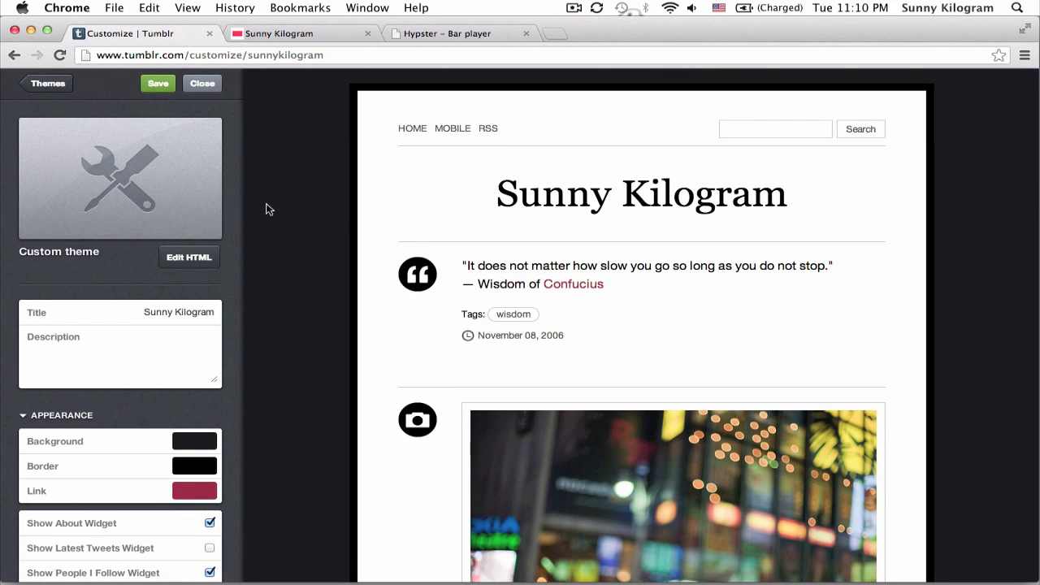
click(189, 259)
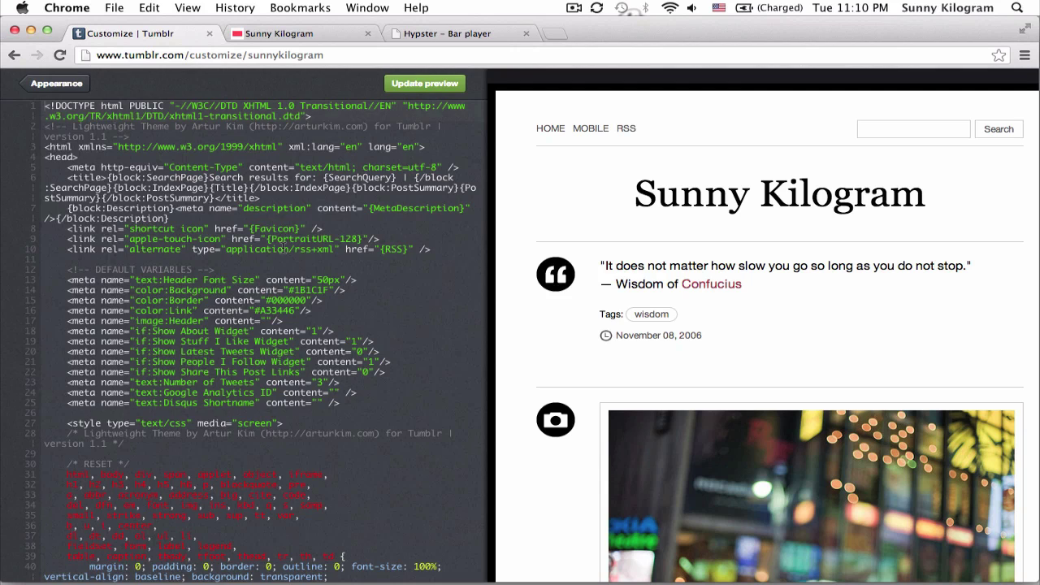
Find the <body> tag in the theme HTML and paste the copied Hypster player code on a new line directly below it
scroll(281, 247, down, 2)
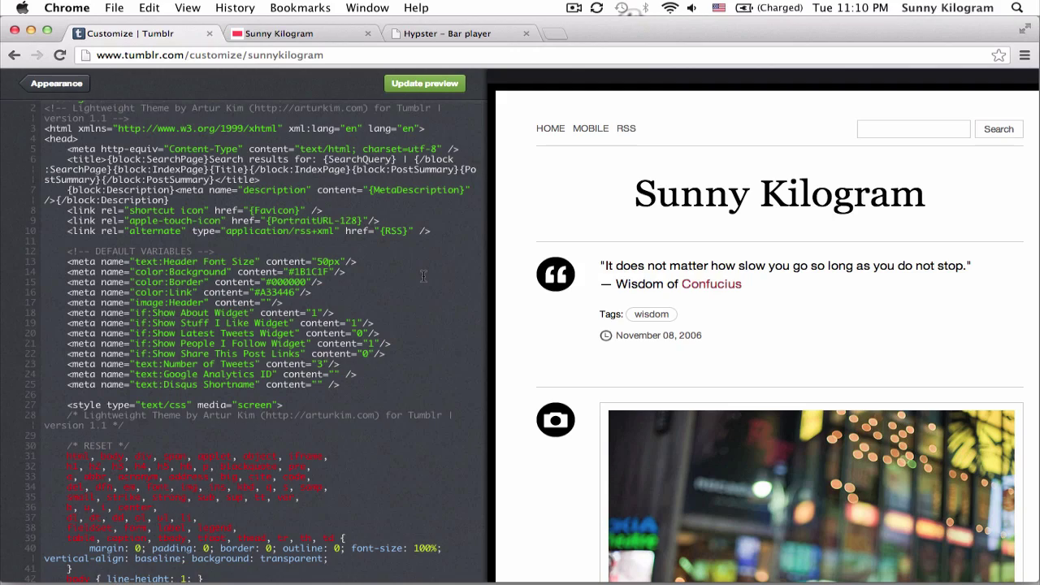
scroll(423, 277, up, 1)
scroll(424, 276, down, 5)
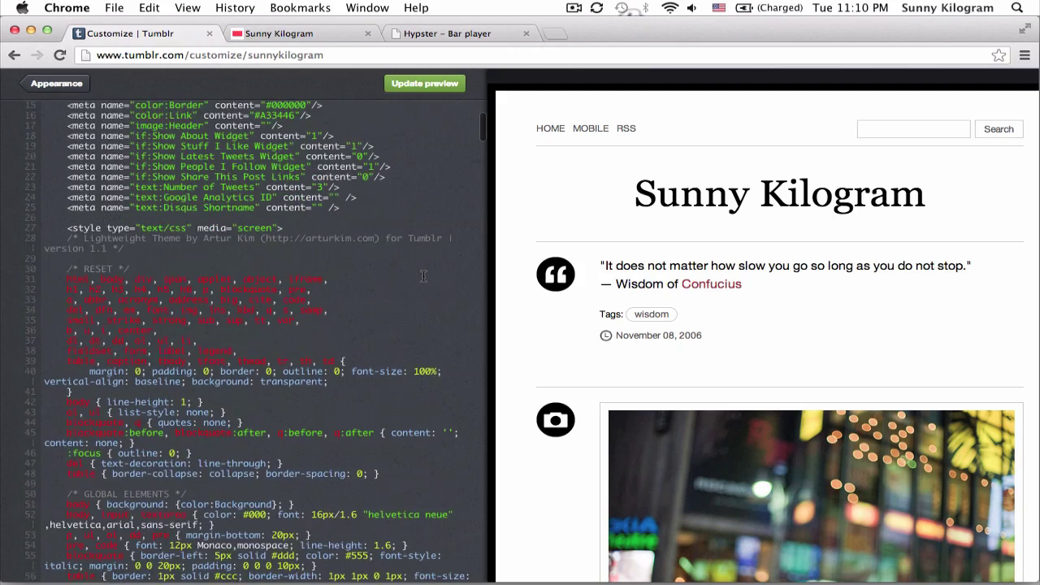
scroll(423, 276, up, 5)
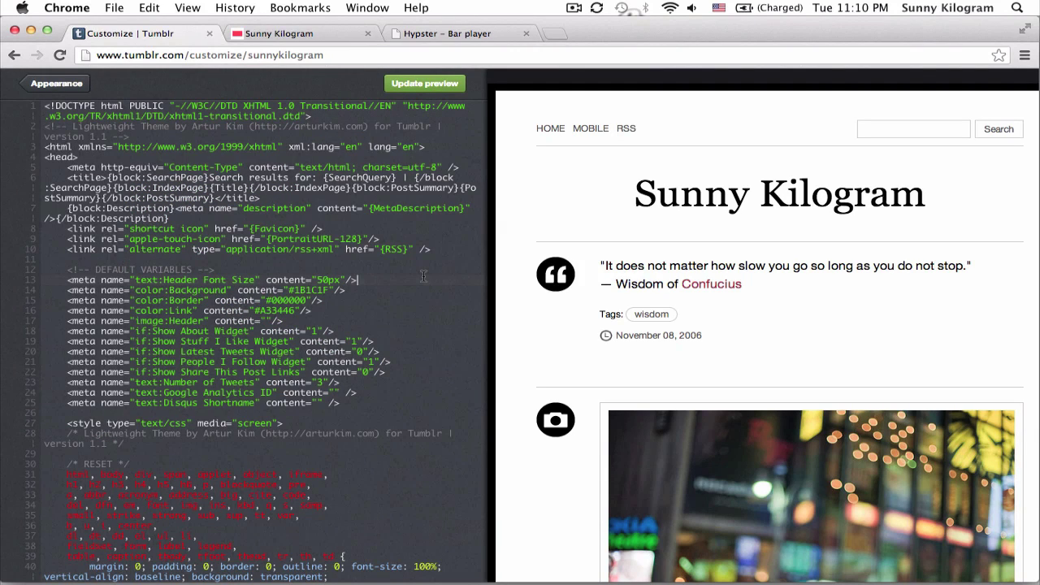
key(super+f)
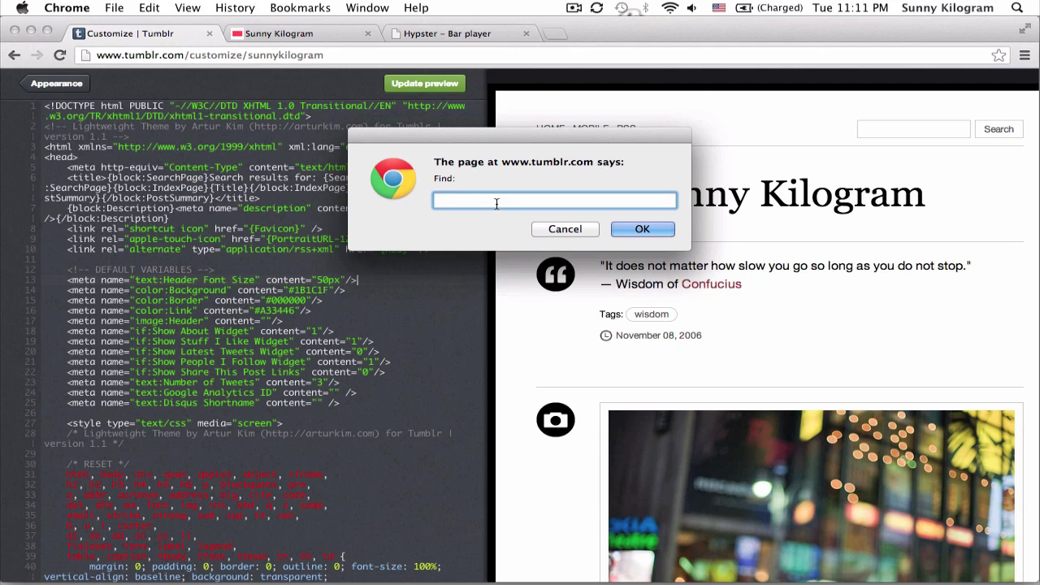
text(<body>)
click(627, 230)
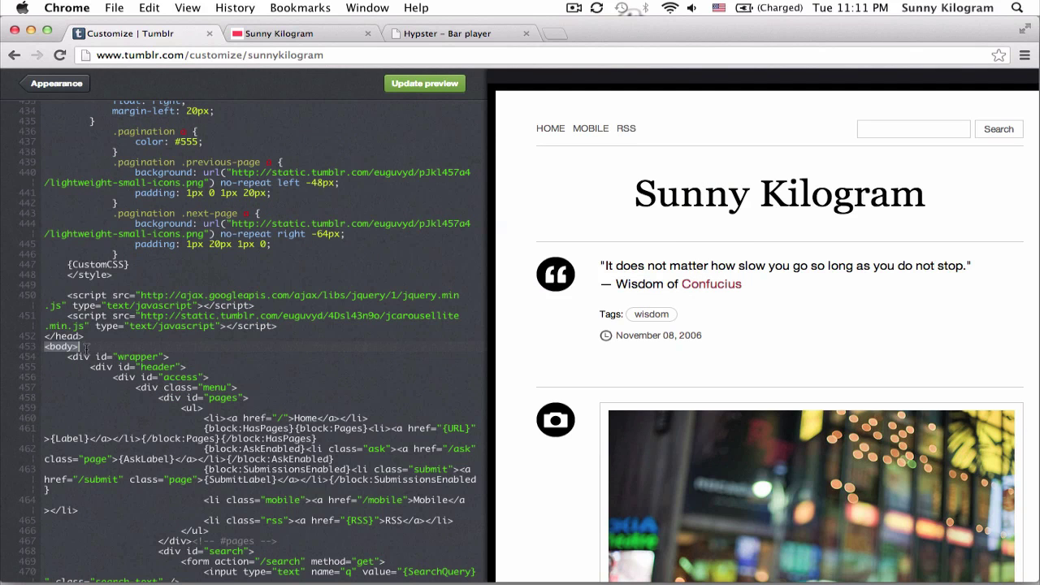
click(83, 346)
key(Return)
text(<!--Hypster Music Player--> <script type="text/javascript" src="http://scm.hypster.com/script.php" ><!--//--></script> <script type="text/javascript"> <!-- SCMMusicPlayer.init("{'skin':'skins/tunes/skin.css','playback':{'autostart':'false','shuffle':'false','volume':'100'},'playlist':'6484118','placement':'top','showplaylist':'true'}"); //--> </script> <!--Hypster Music Player-->)
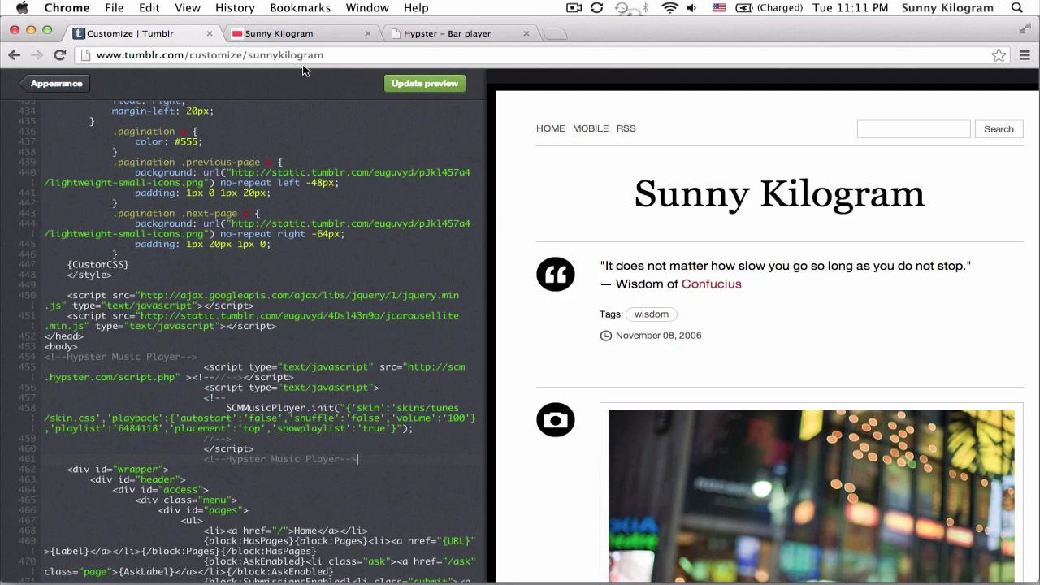
Update the preview, save the theme, and reload the live blog page to check the music player
click(403, 86)
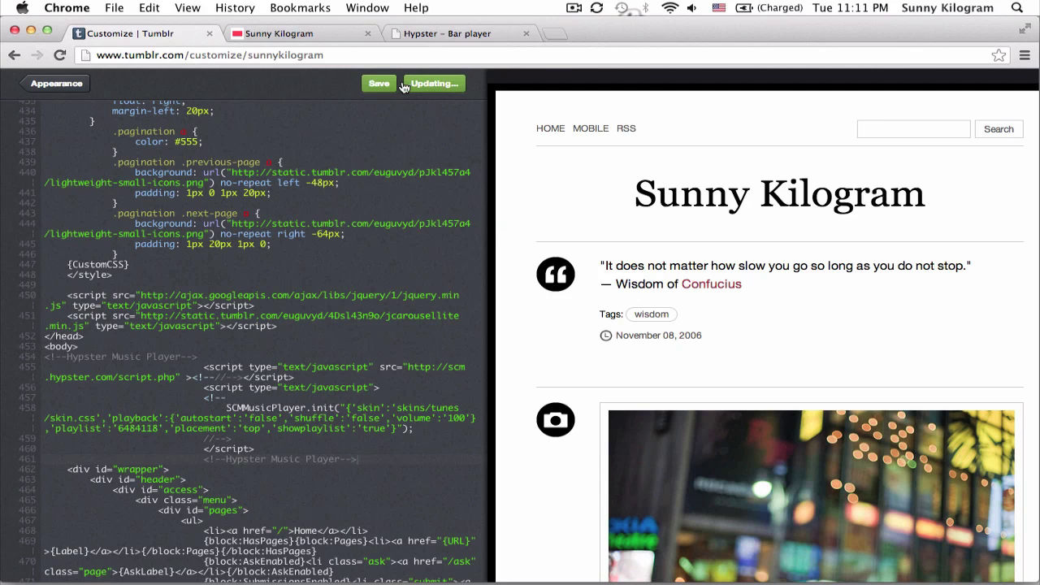
click(360, 84)
click(292, 33)
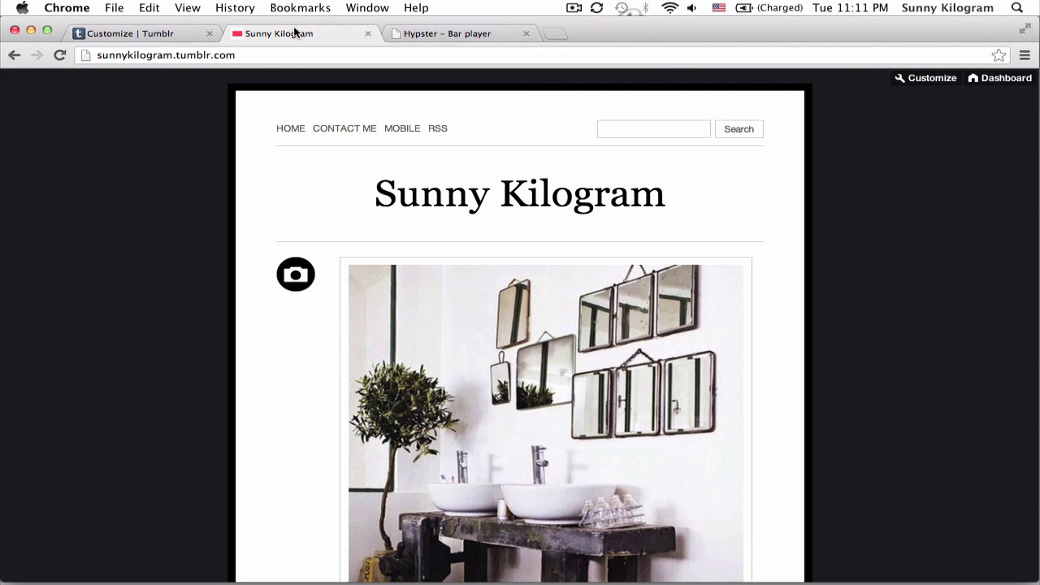
click(60, 59)
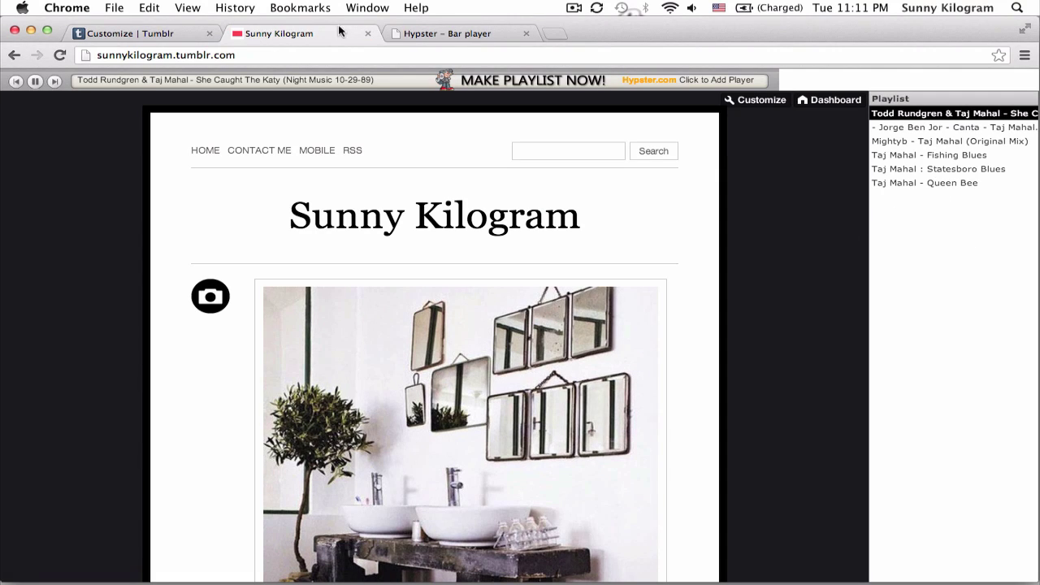
Return to the theme HTML and set the player code's showplaylist value to false
click(151, 33)
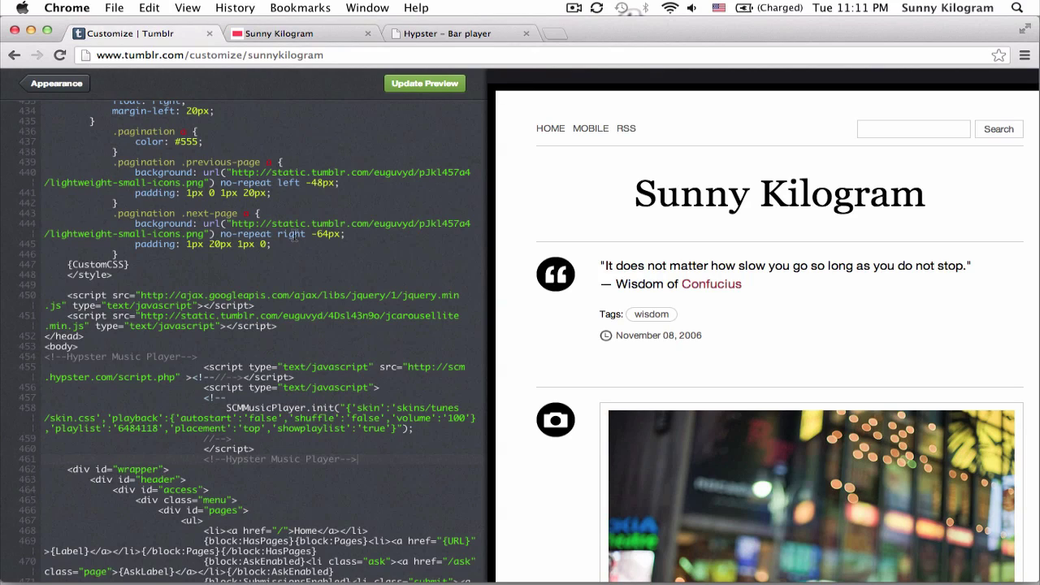
scroll(195, 387, down, 1)
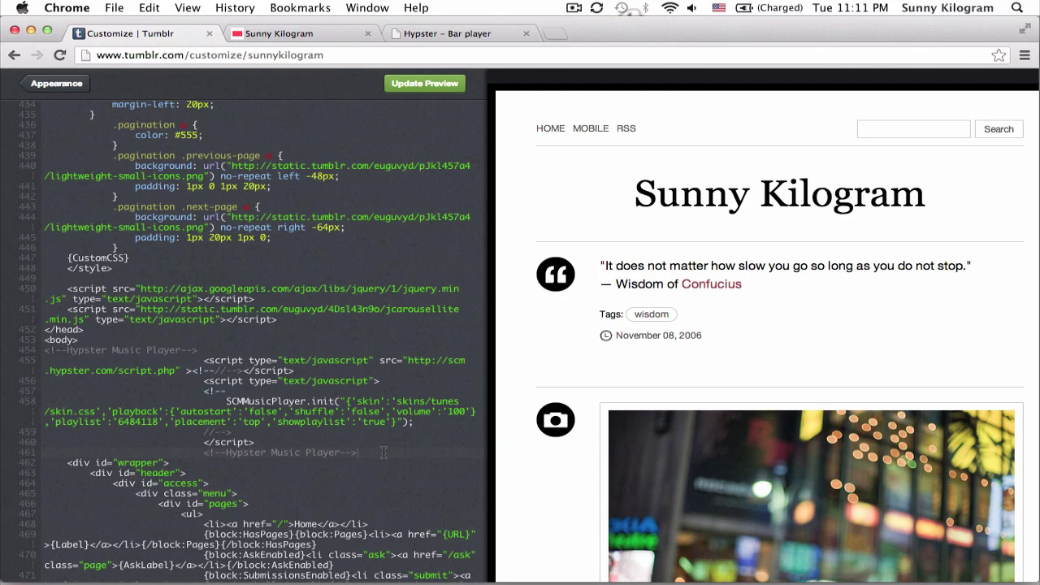
drag(393, 422, 288, 422)
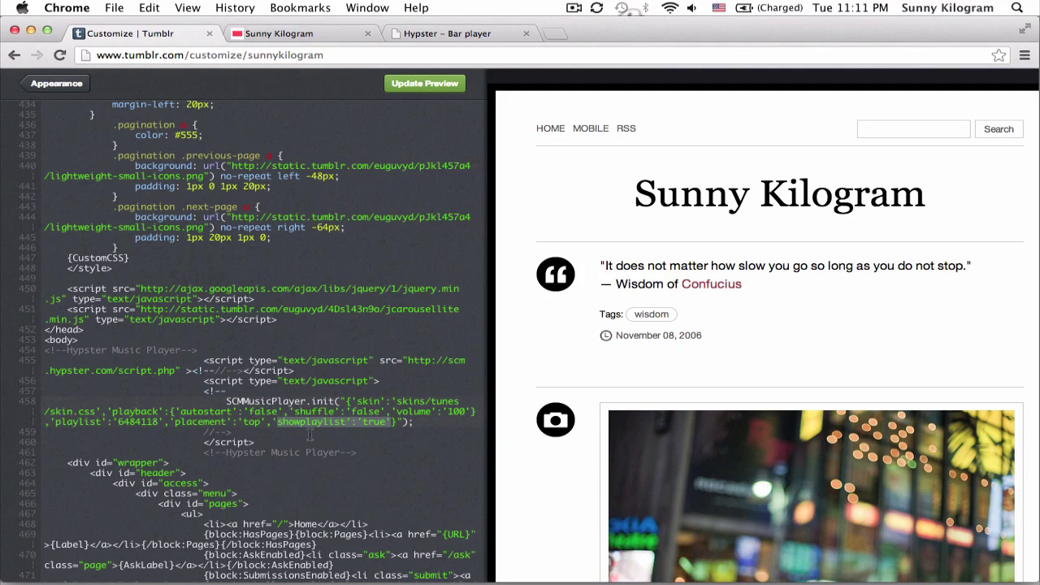
click(324, 440)
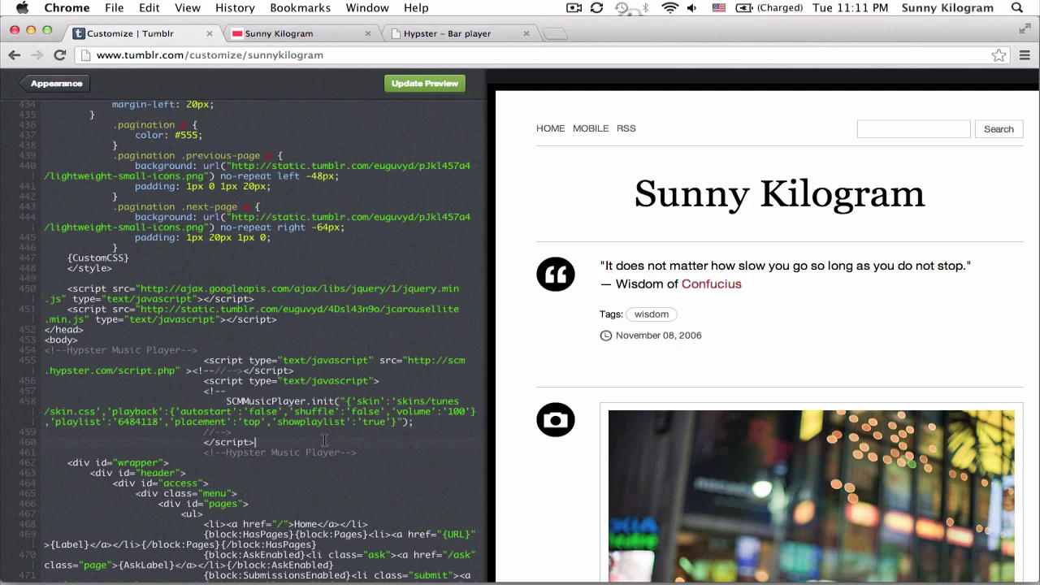
double_click(376, 422)
text(false)
Save the theme with the playlist display turned off and reload the live blog to check the player bar
click(434, 84)
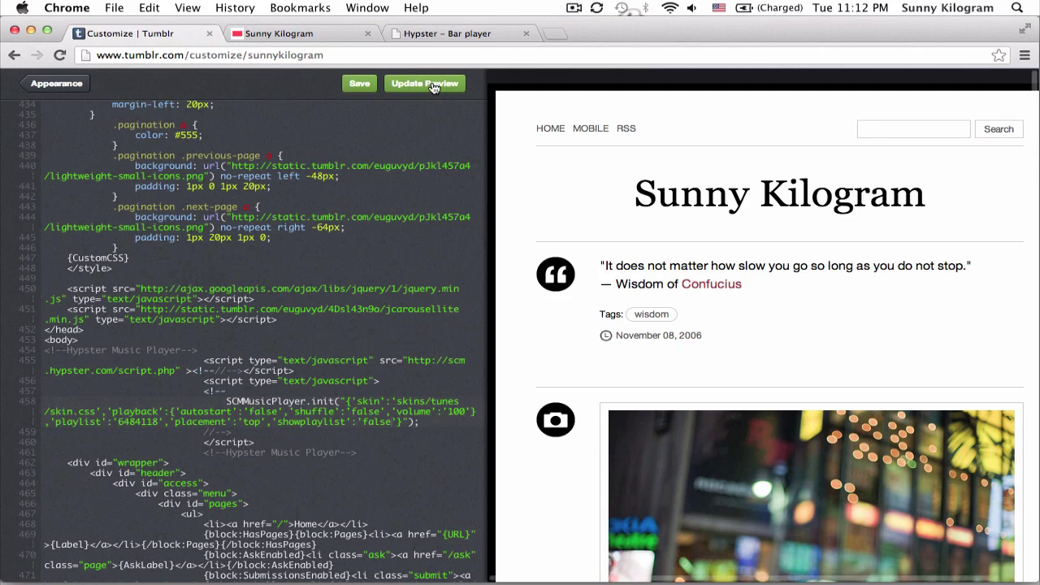
click(356, 85)
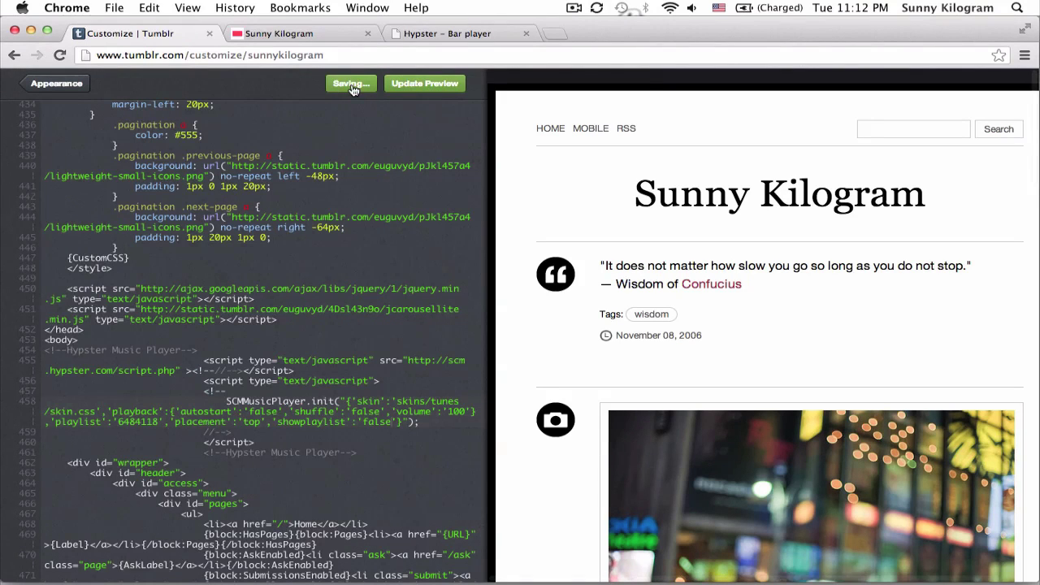
click(302, 33)
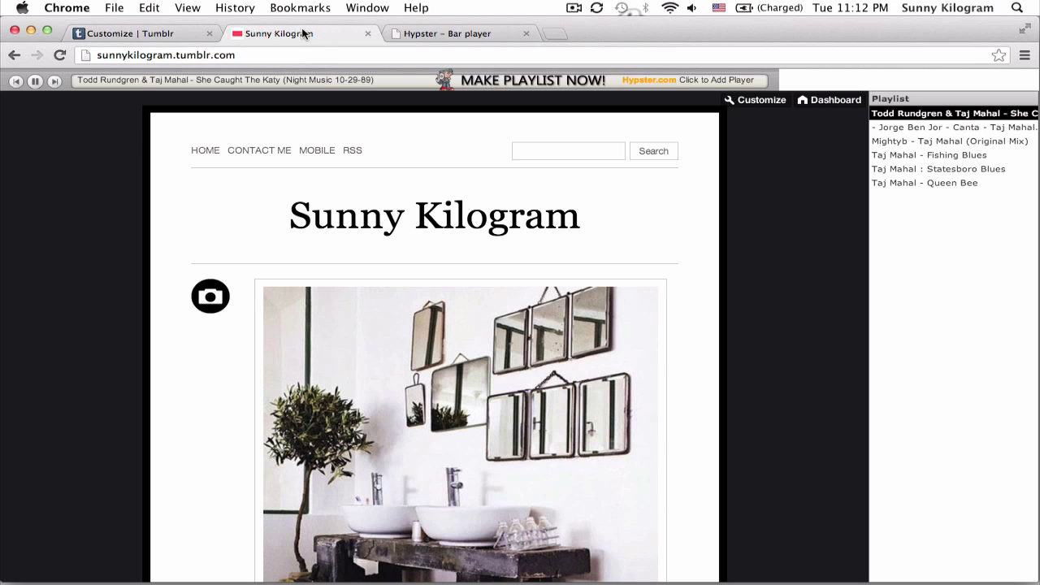
click(60, 56)
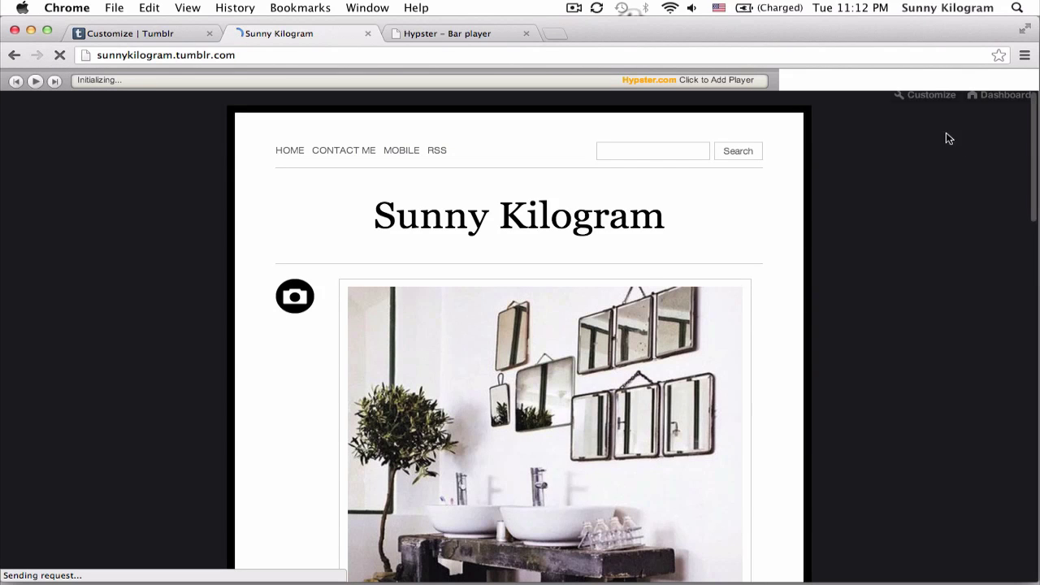